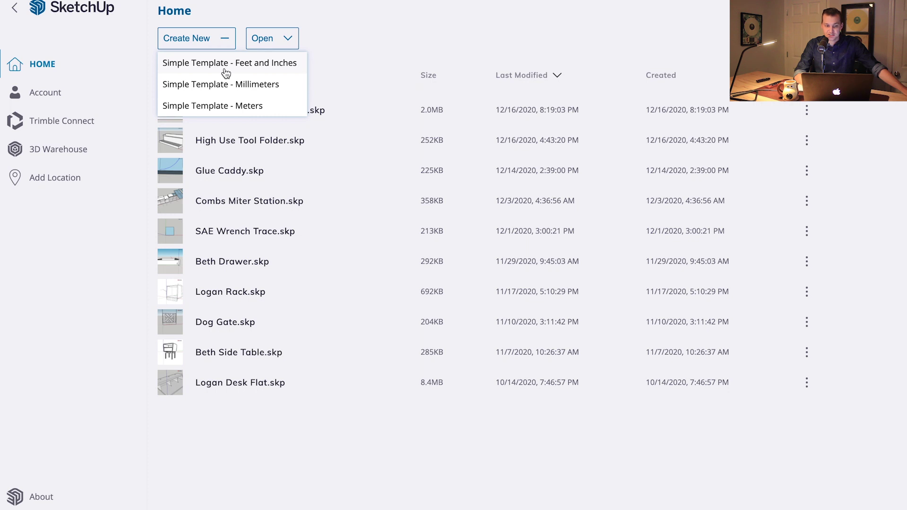
# Create a new model from the Simple Template - Feet and Inches
pyautogui.click(270, 63)
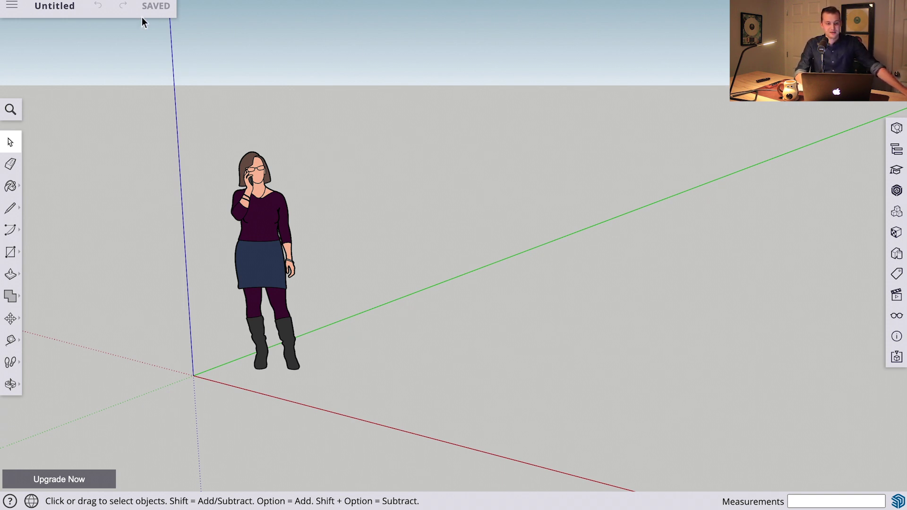
pyautogui.click(6, 6)
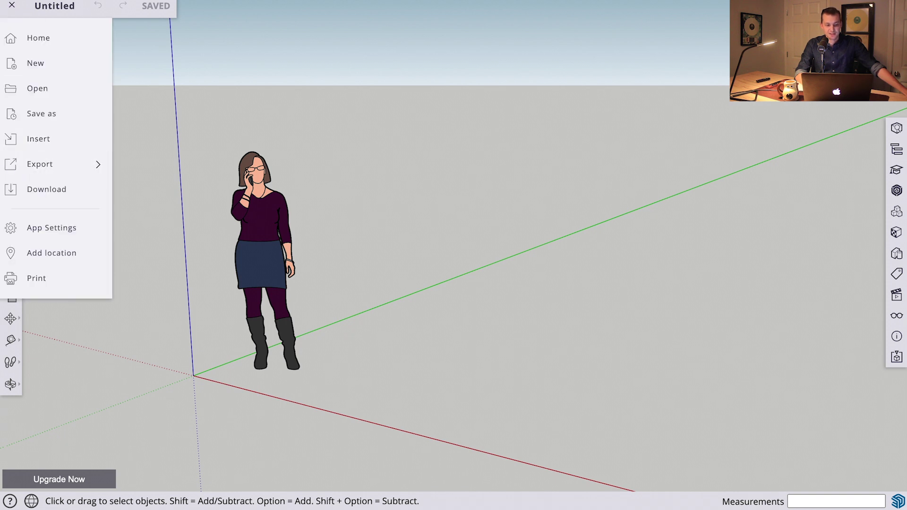
pyautogui.click(12, 6)
pyautogui.click(46, 9)
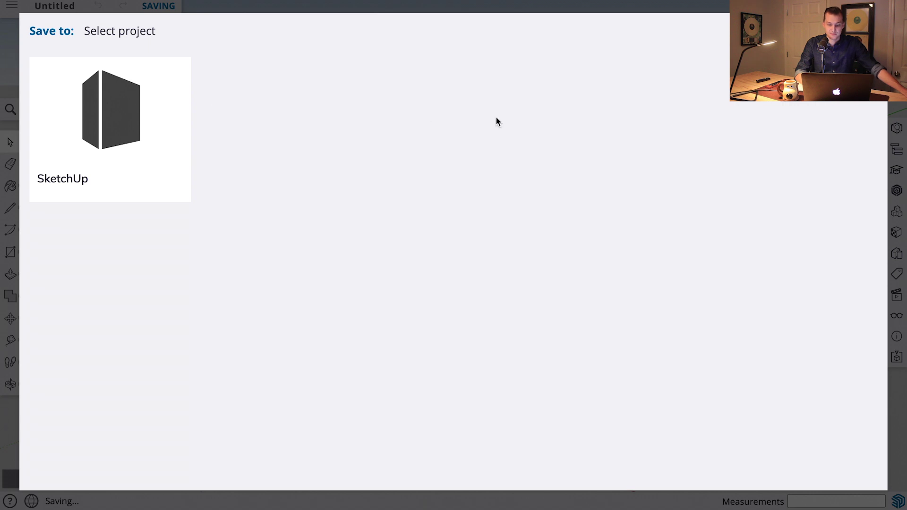
pyautogui.press('Escape')
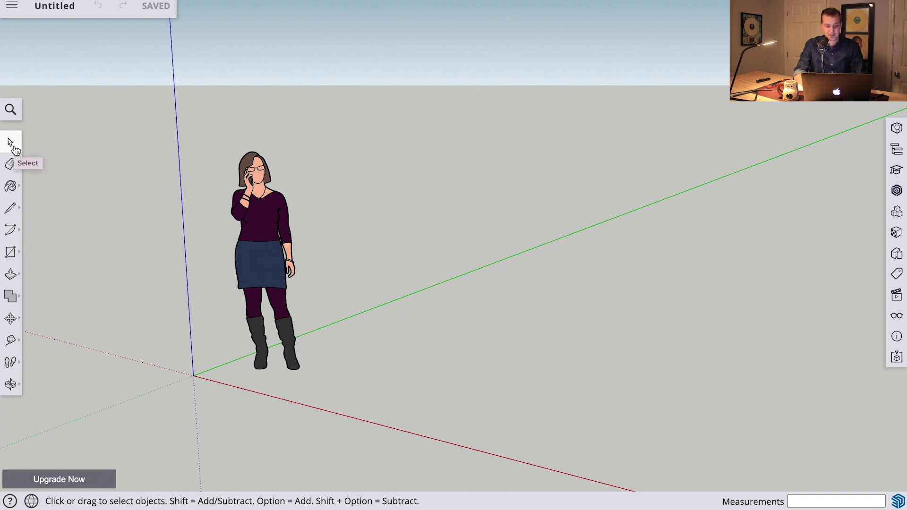
pyautogui.press('space')
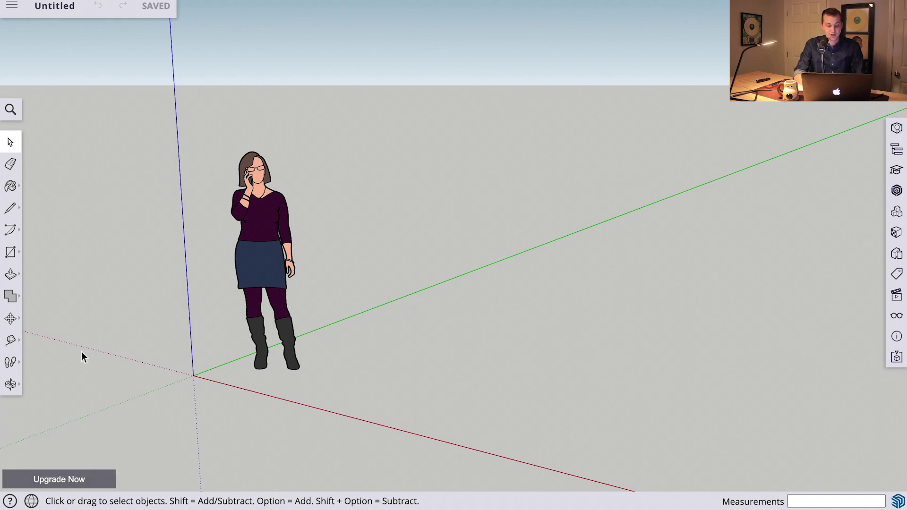
pyautogui.press('space')
pyautogui.press('s')
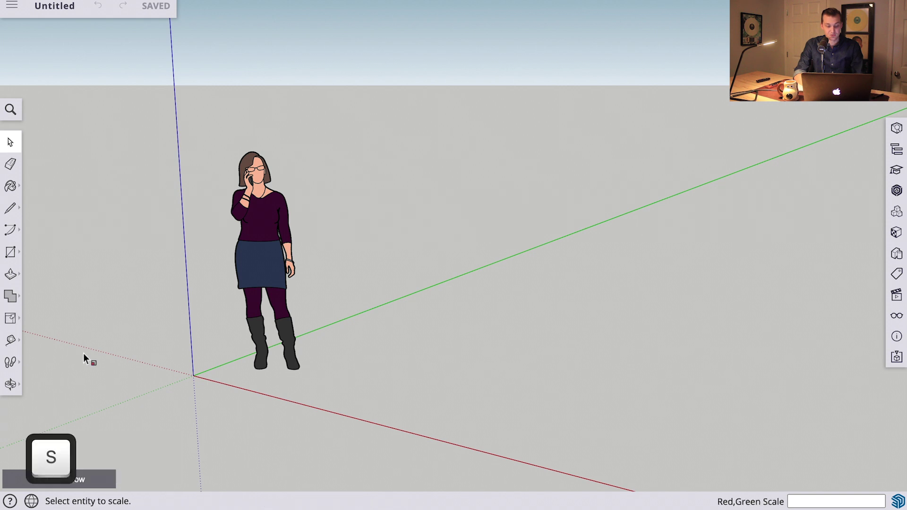
pyautogui.press('f')
pyautogui.press('g')
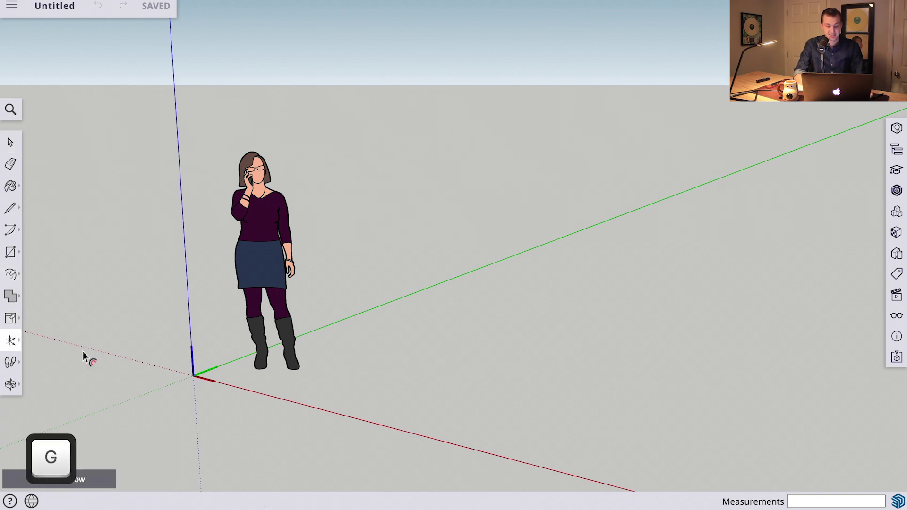
# Select the default human figure standing near the origin and delete it from the model
pyautogui.press('space')
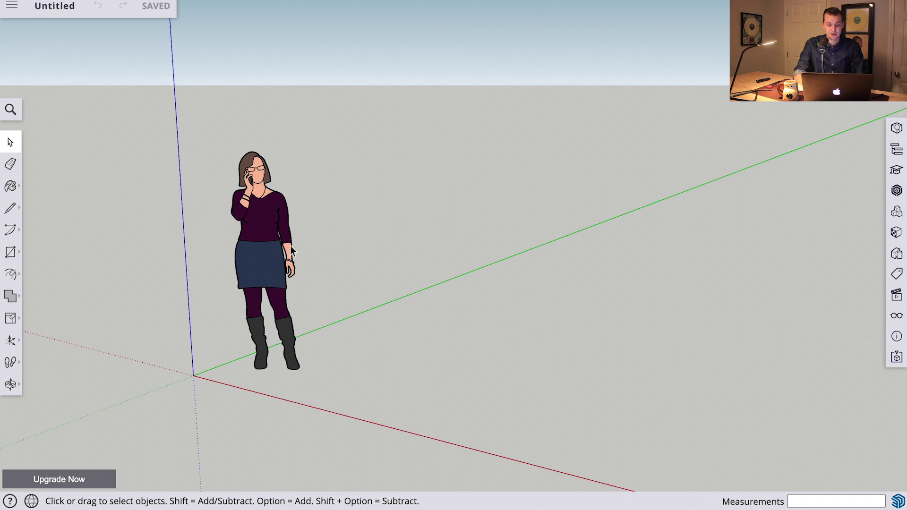
pyautogui.click(266, 224)
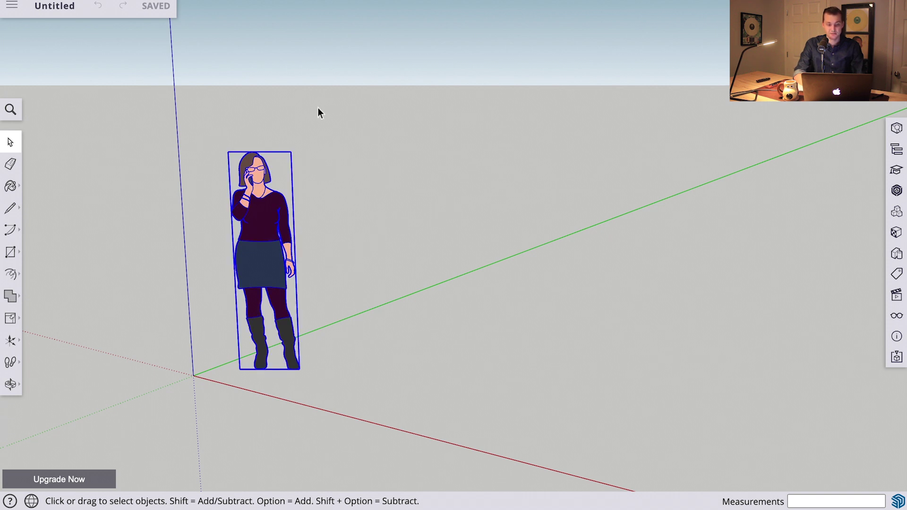
pyautogui.press('BackSpace')
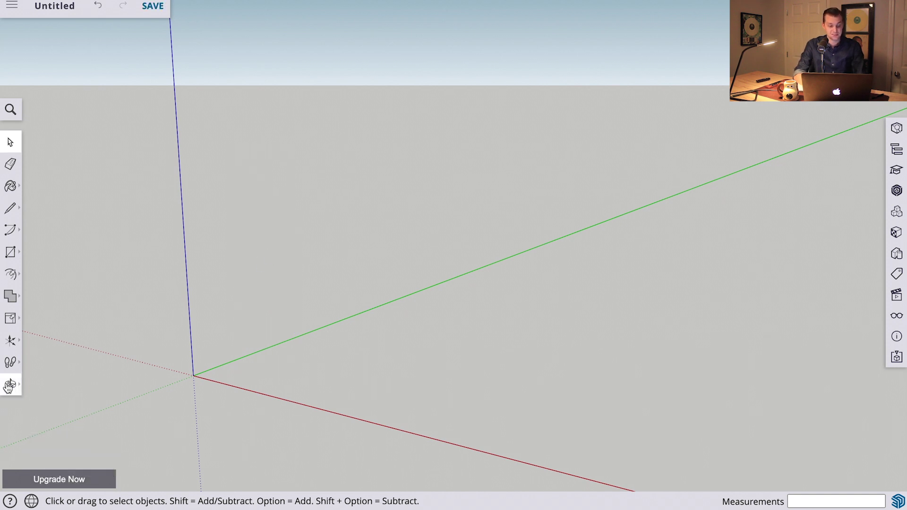
# Orbit and pan around the empty model to examine the axes and the origin from a lower viewpoint
pyautogui.click(9, 385)
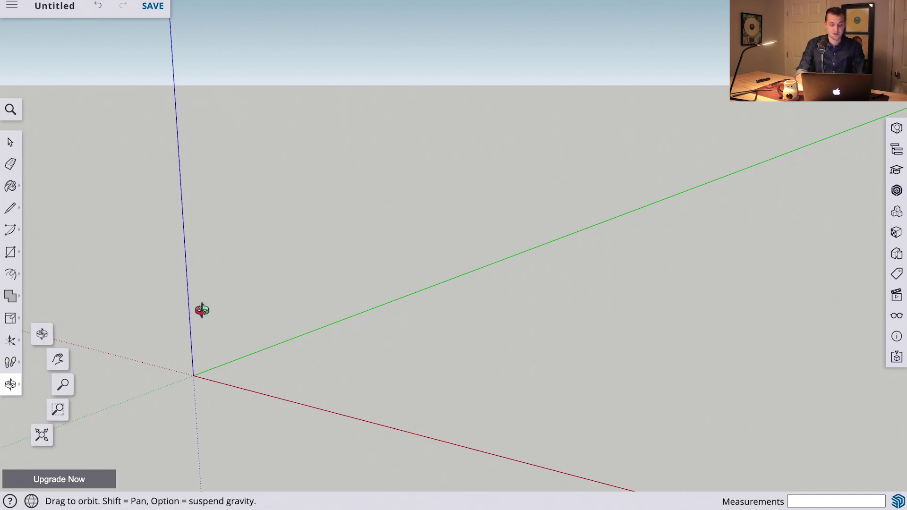
pyautogui.press('space')
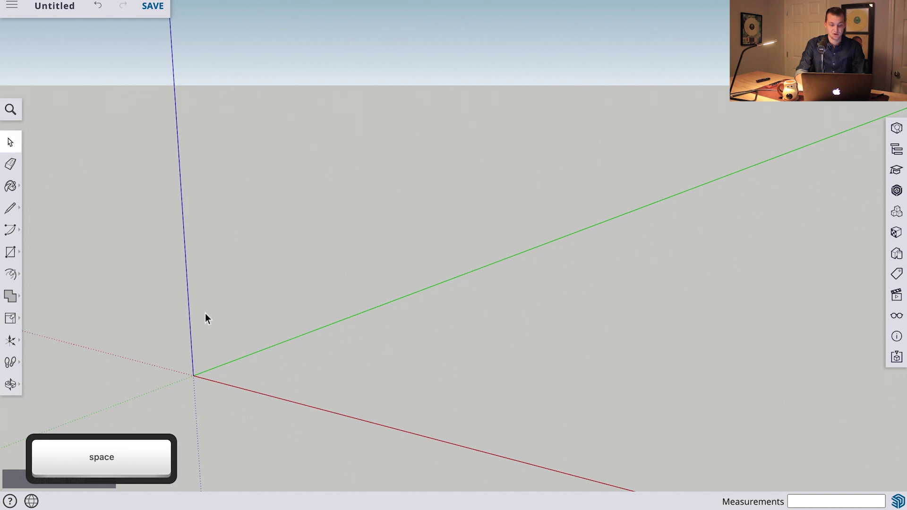
pyautogui.press('o')
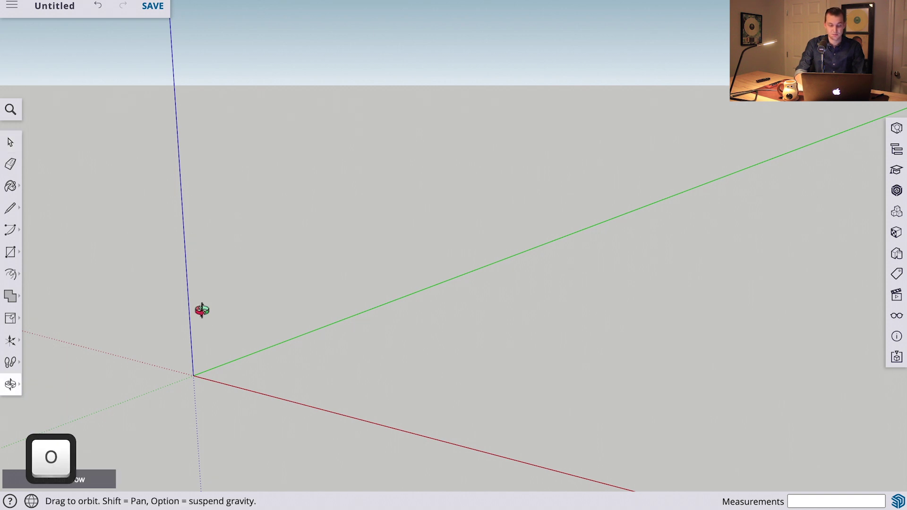
pyautogui.moveTo(201, 310); pyautogui.dragTo(248, 290)
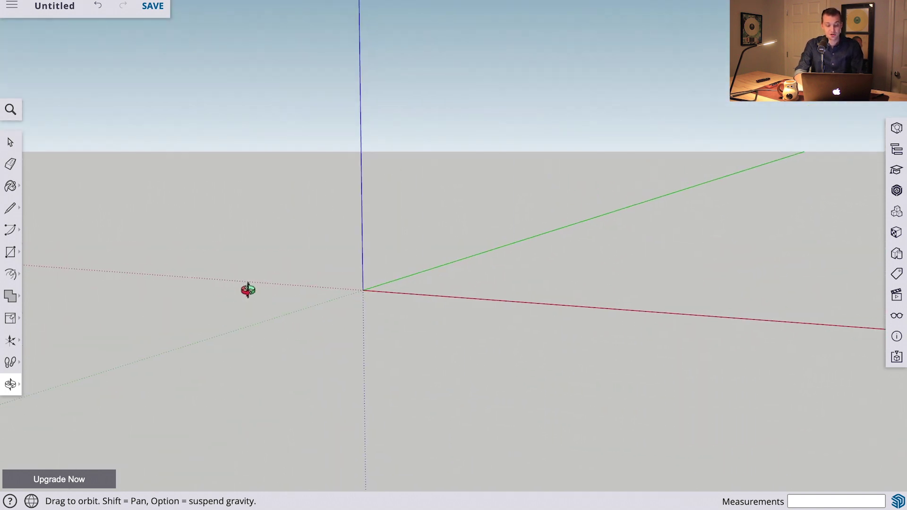
pyautogui.press('shift')
pyautogui.keyDown('shift'); pyautogui.moveTo(413, 280); pyautogui.dragTo(406, 306); pyautogui.keyUp('shift')
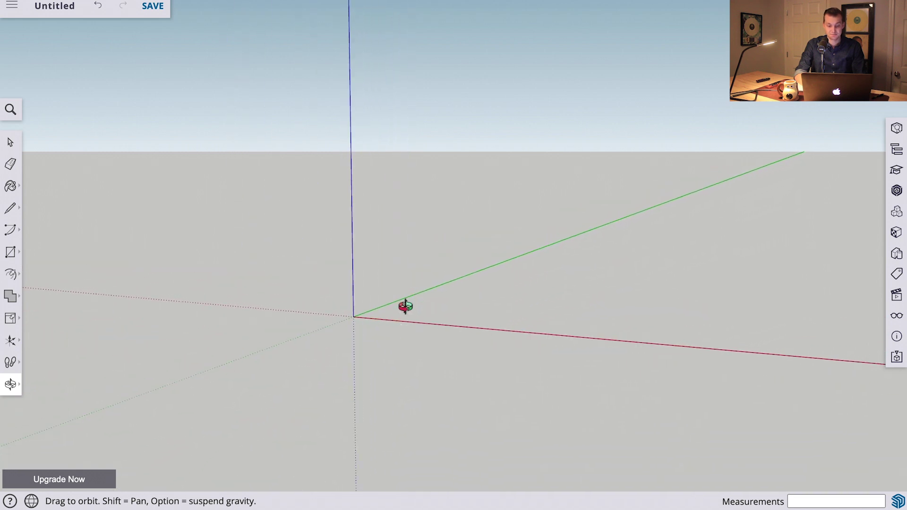
pyautogui.click(12, 209)
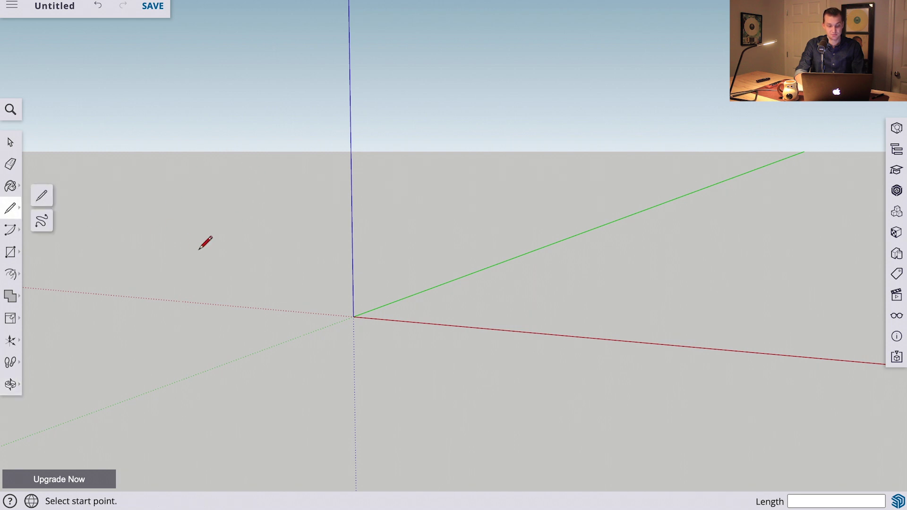
pyautogui.press('space')
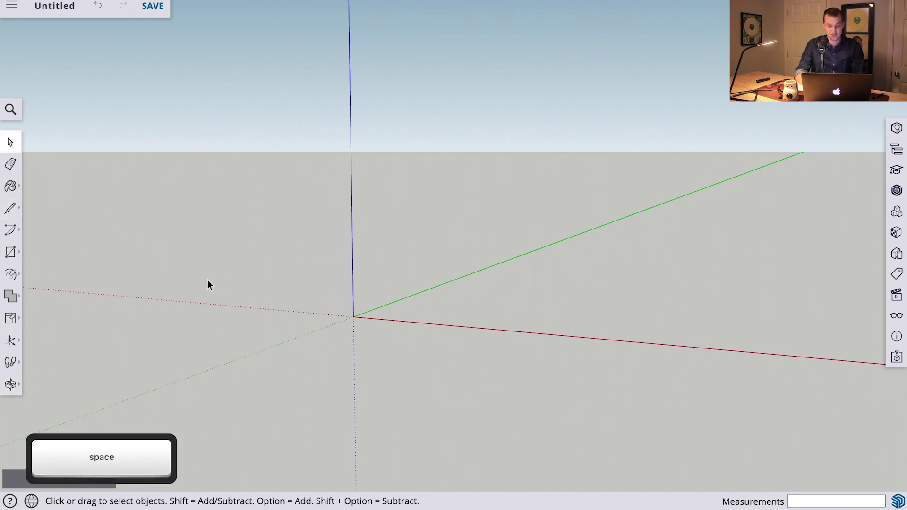
# Draw a closed rectangle with the Line tool from the origin, 5" along the green axis by 10" along the red axis
pyautogui.press('l')
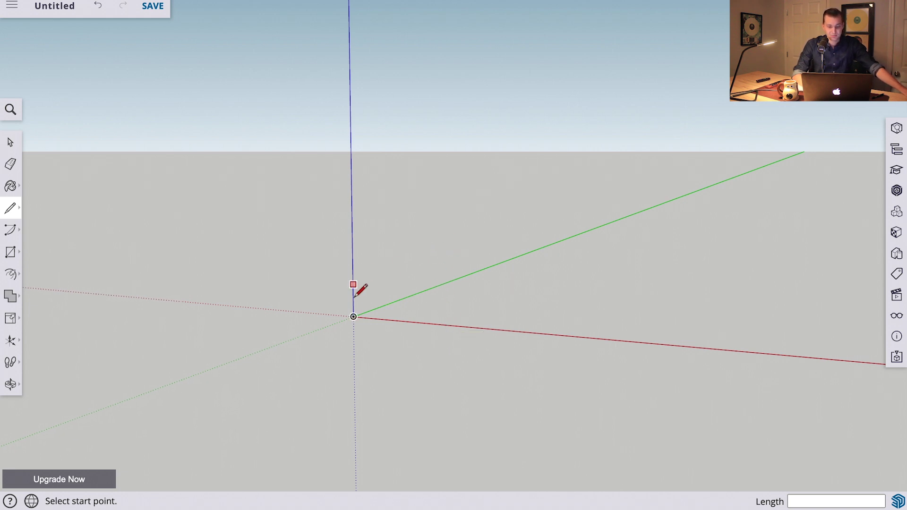
pyautogui.click(353, 316)
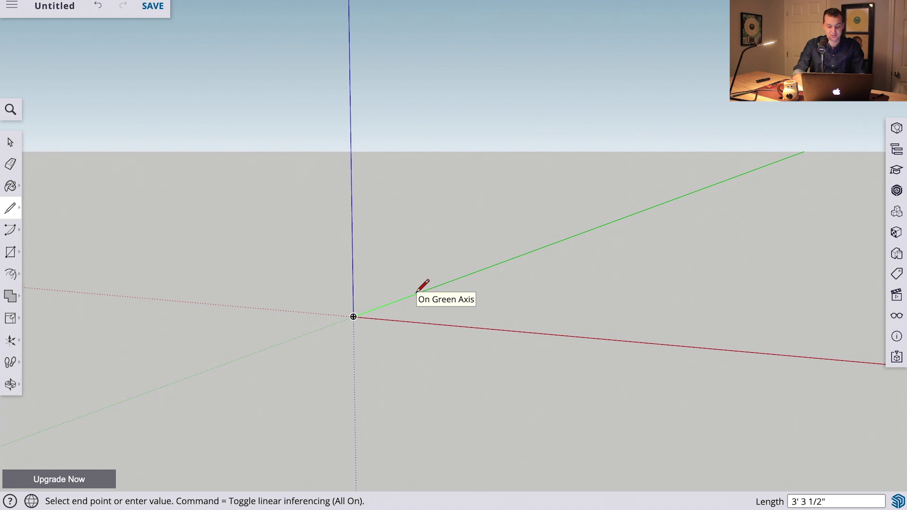
pyautogui.write('5')
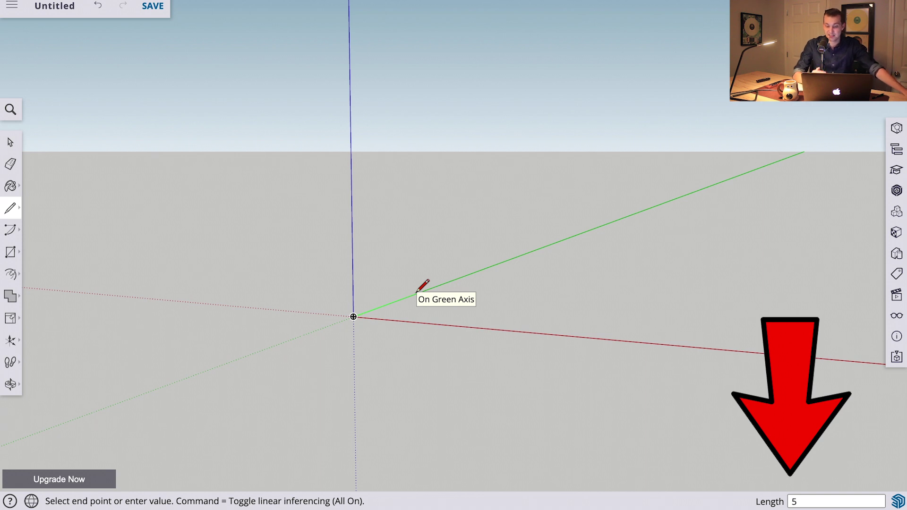
pyautogui.press('Return')
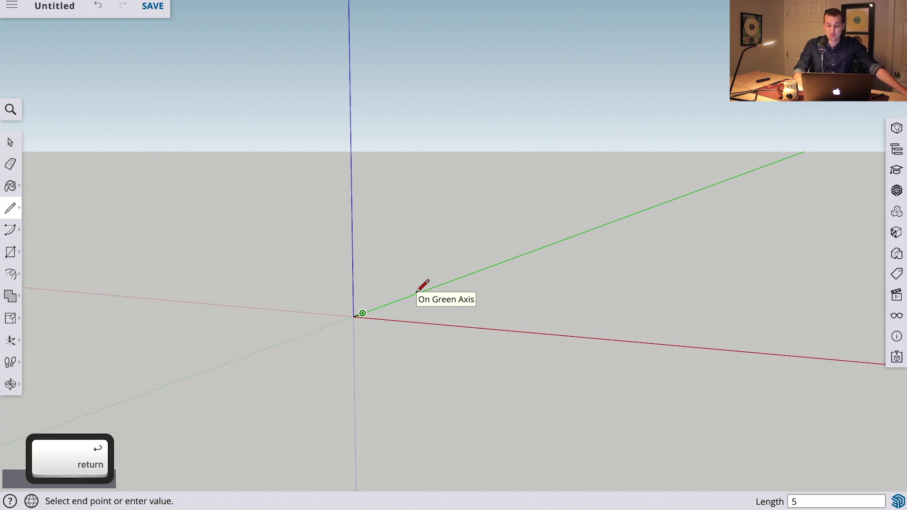
pyautogui.scroll(5, 383, 328)
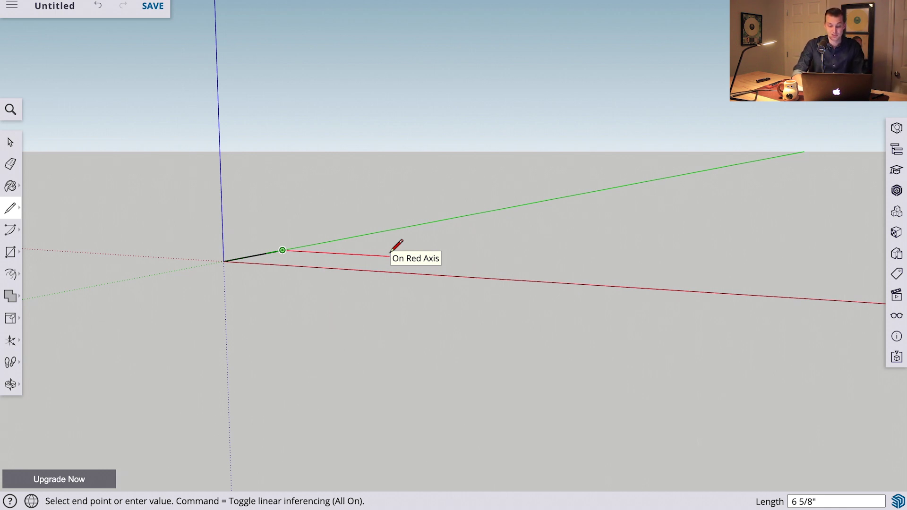
pyautogui.write('10')
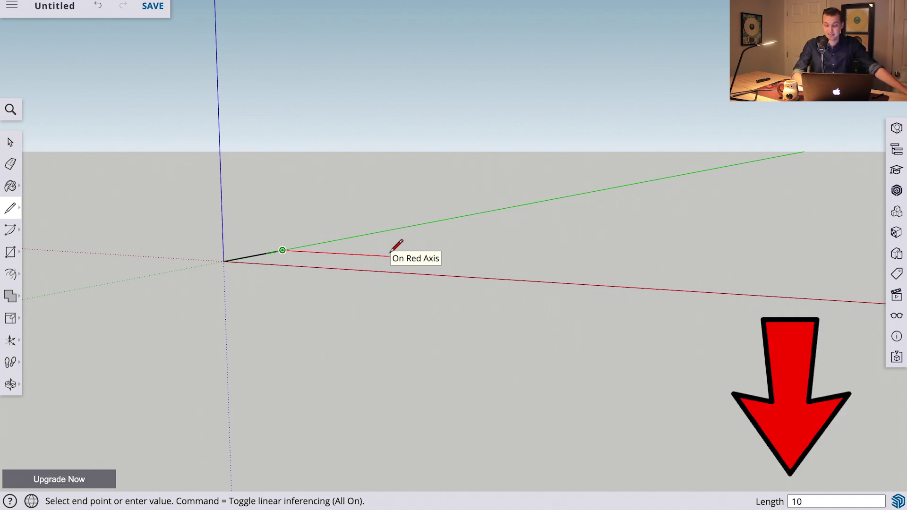
pyautogui.press('Return')
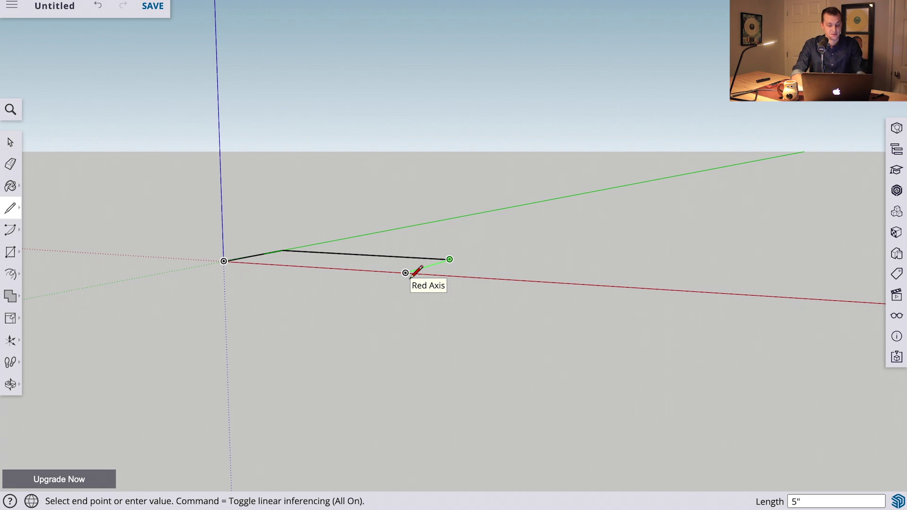
pyautogui.write('5')
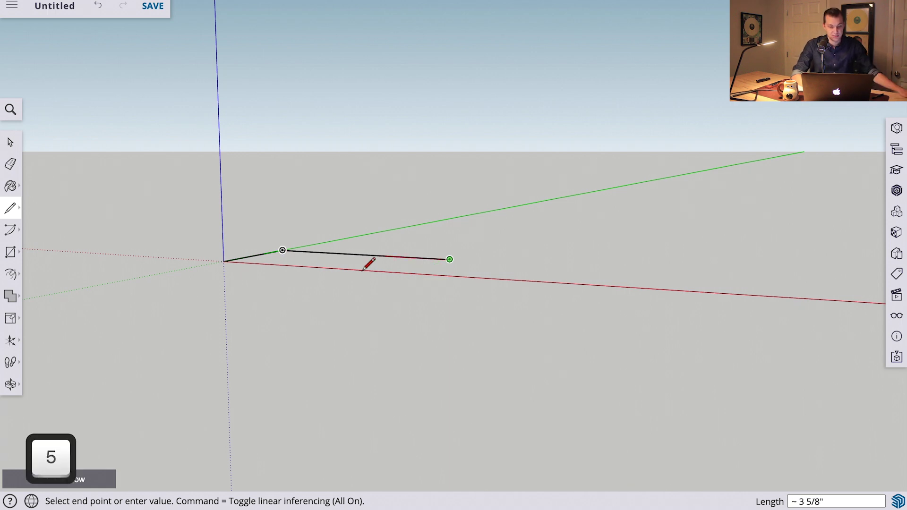
pyautogui.press('Return')
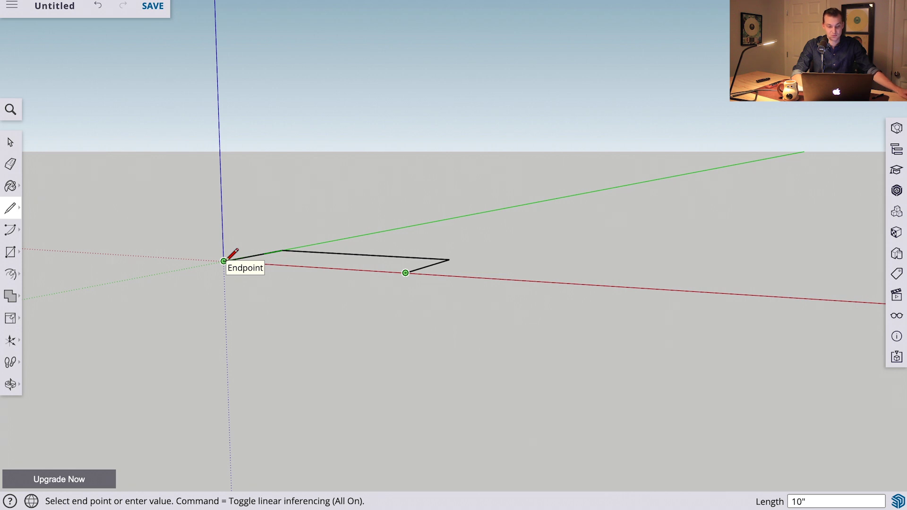
pyautogui.click(224, 261)
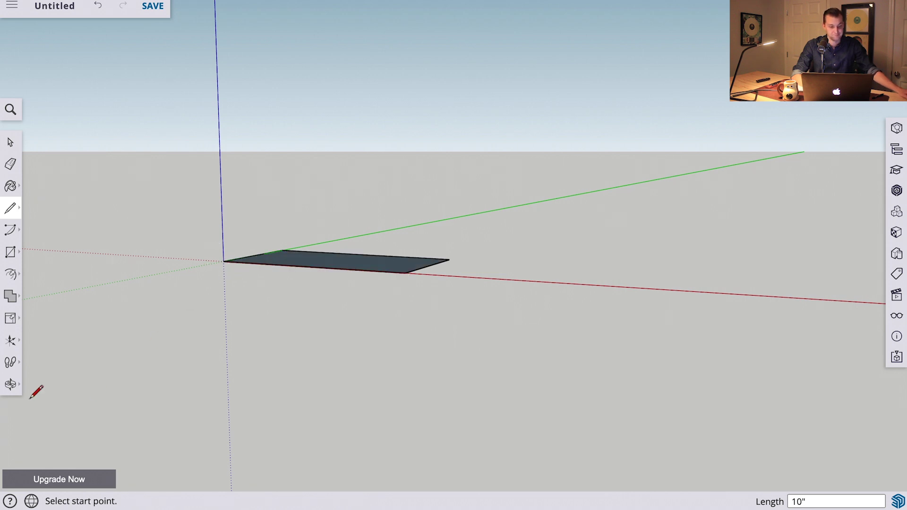
# Push/Pull the rectangular face upward by 4" to form a solid box
pyautogui.click(11, 383)
pyautogui.moveTo(152, 277); pyautogui.dragTo(276, 391)
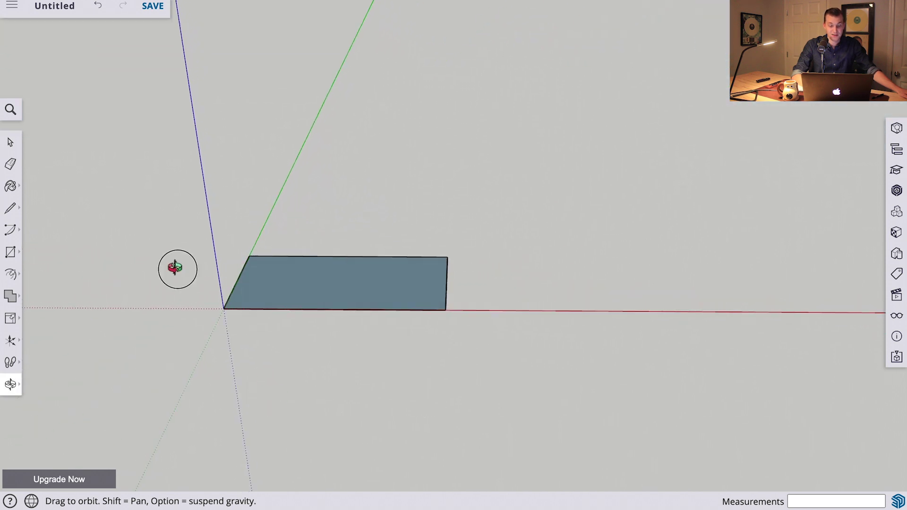
pyautogui.moveTo(176, 268); pyautogui.dragTo(167, 331)
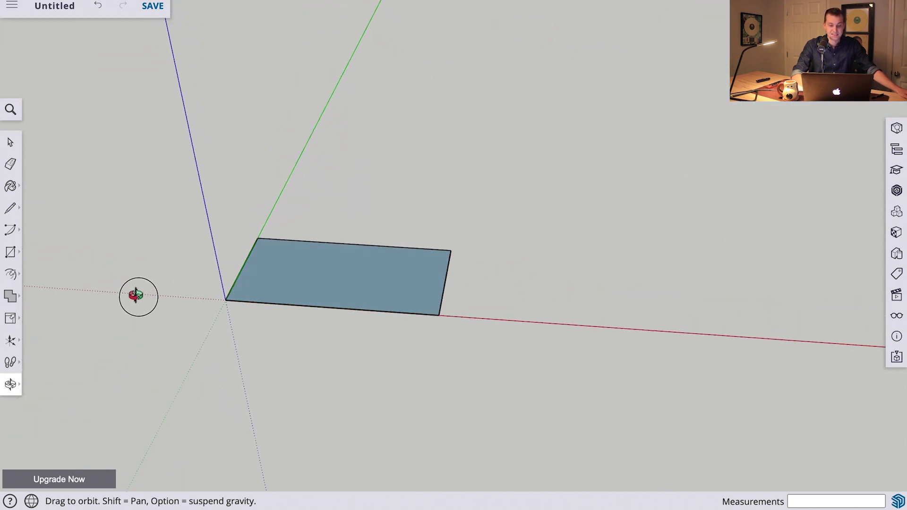
pyautogui.moveTo(135, 295); pyautogui.dragTo(191, 399)
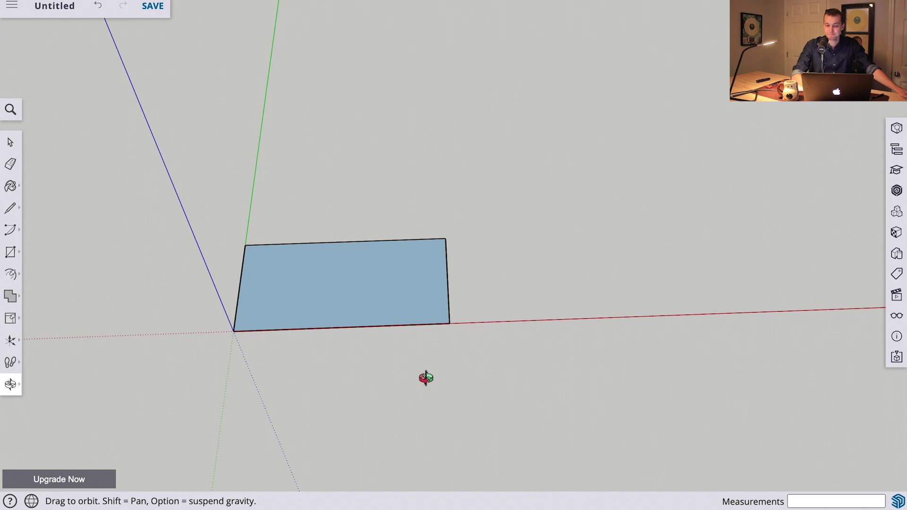
pyautogui.moveTo(425, 378); pyautogui.dragTo(328, 301)
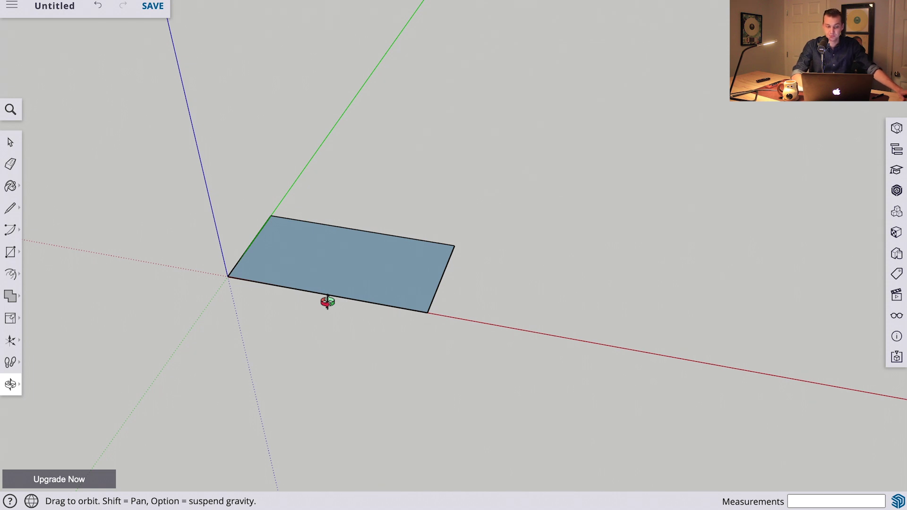
pyautogui.press('p')
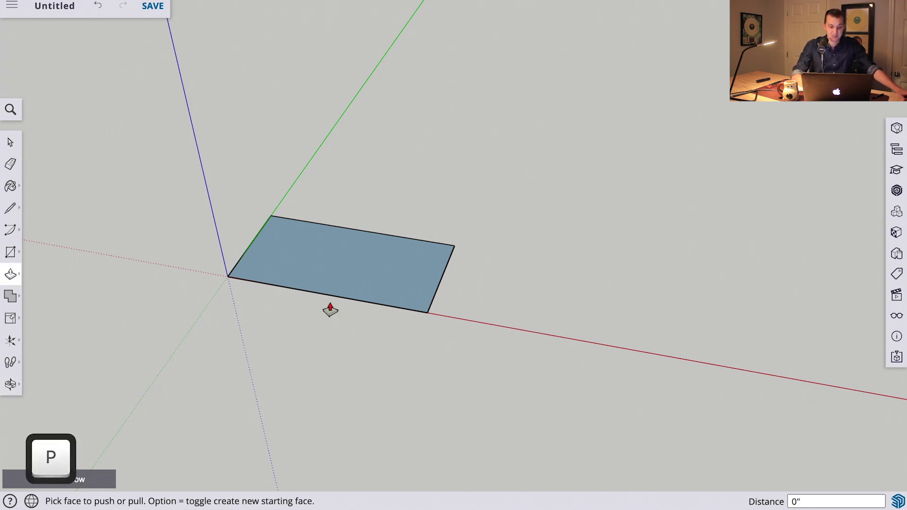
pyautogui.click(339, 265)
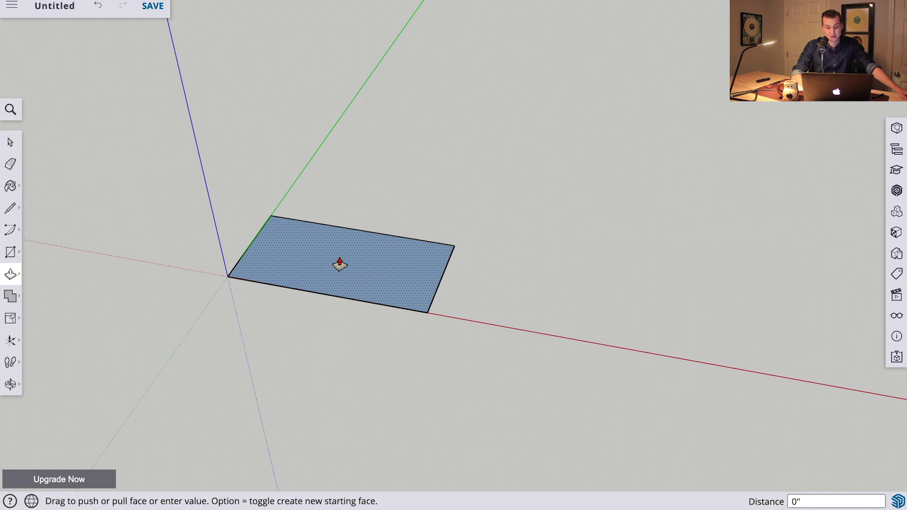
pyautogui.moveTo(339, 265); pyautogui.dragTo(357, 219)
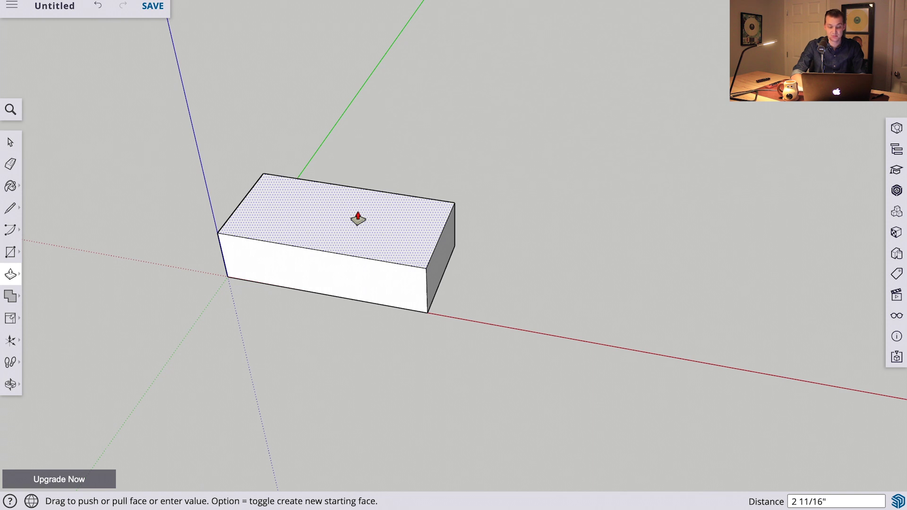
pyautogui.write('4')
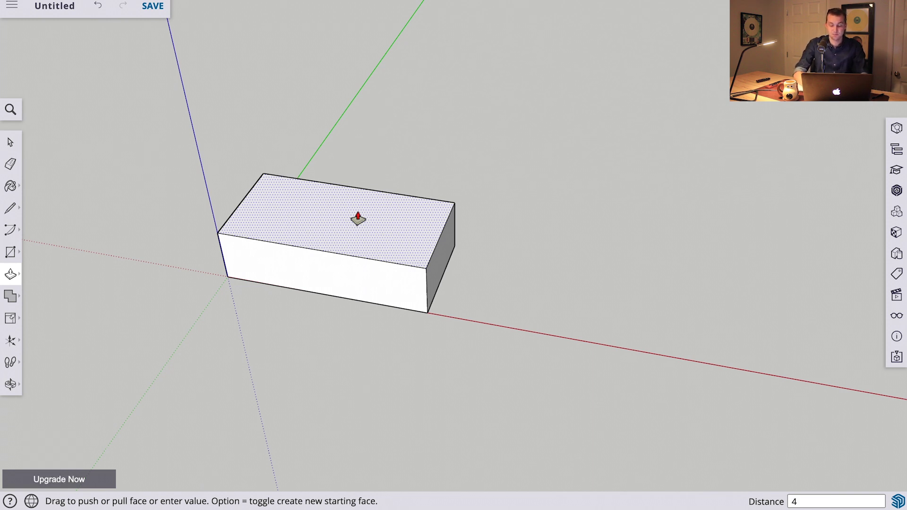
pyautogui.press('Return')
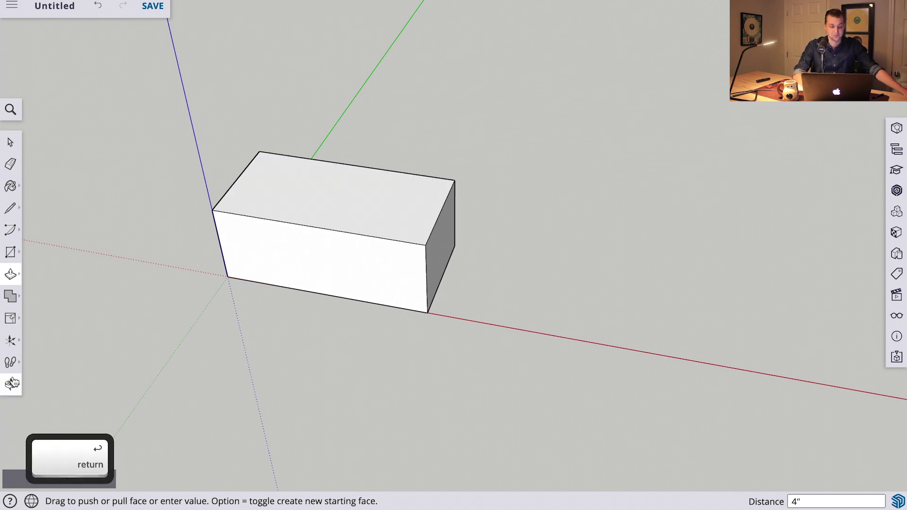
pyautogui.click(11, 383)
pyautogui.moveTo(243, 415); pyautogui.dragTo(186, 362)
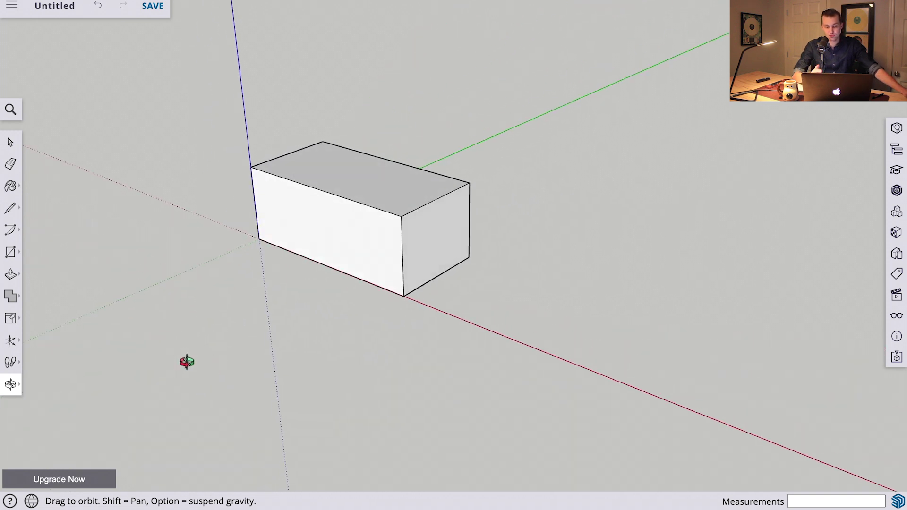